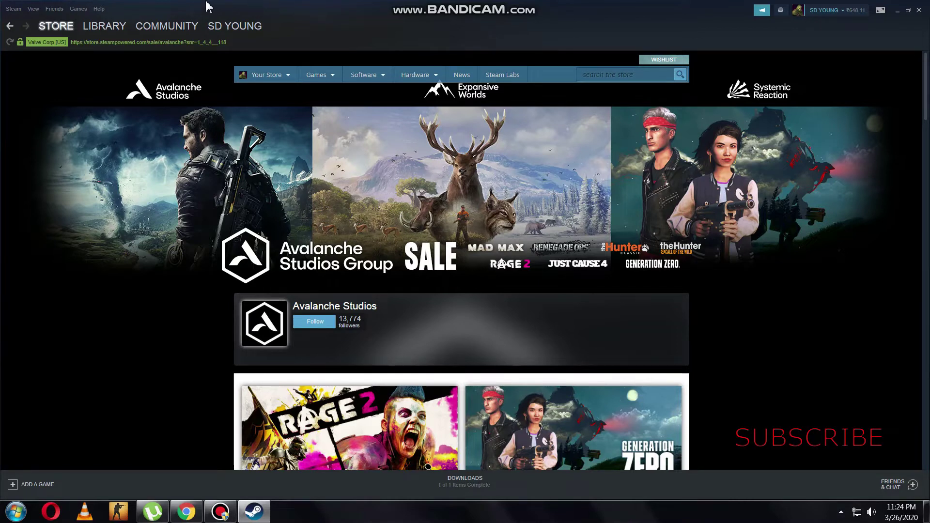
# Go to the Steam Community Market and review the two active sell listings
pyautogui.moveTo(164, 26)
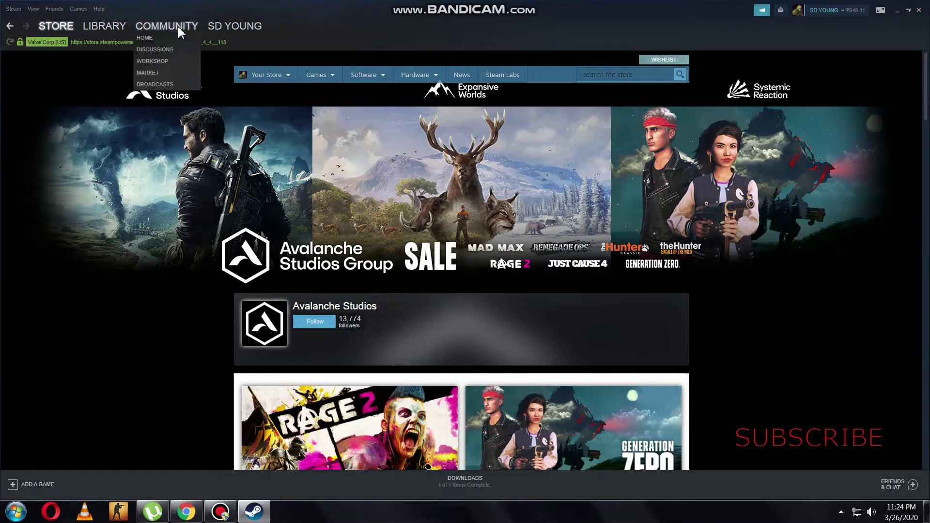
pyautogui.click(151, 74)
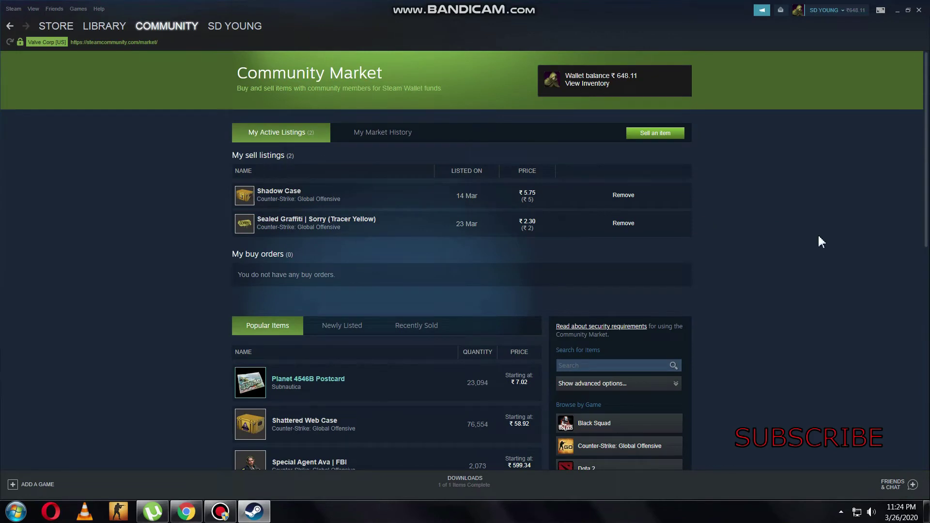
pyautogui.scroll(-1, 818, 236)
pyautogui.scroll(1, 819, 236)
# Start selling from the CS:GO inventory and select Sealed Graffiti | Backstab (Desert Amber)
pyautogui.click(652, 140)
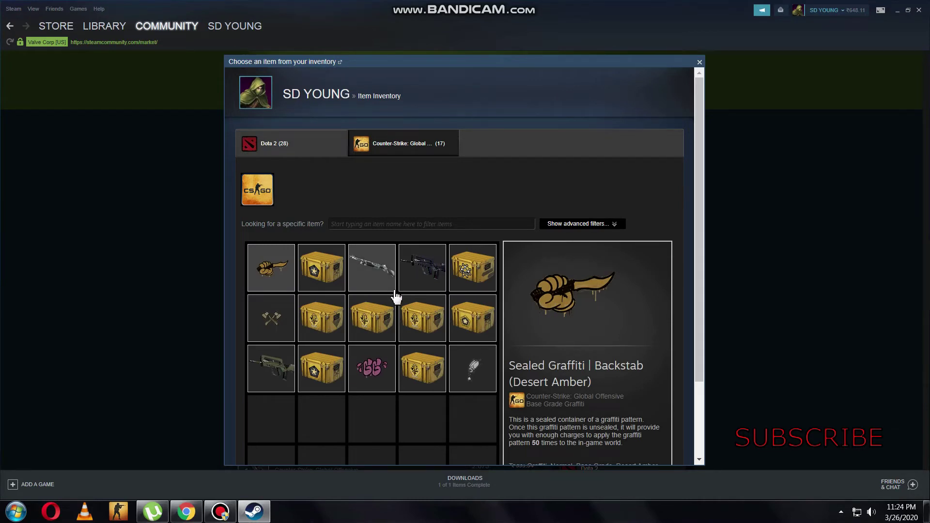
pyautogui.scroll(-1, 456, 294)
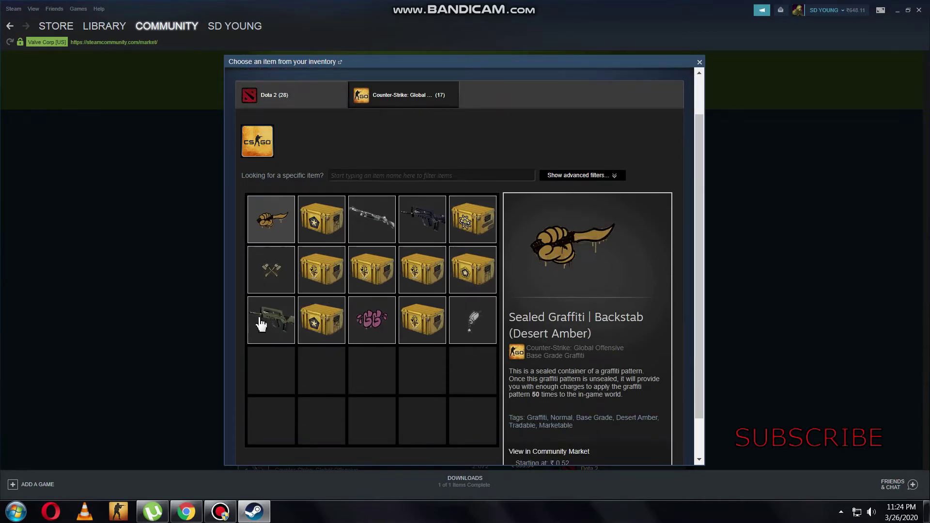
pyautogui.scroll(-1, 487, 286)
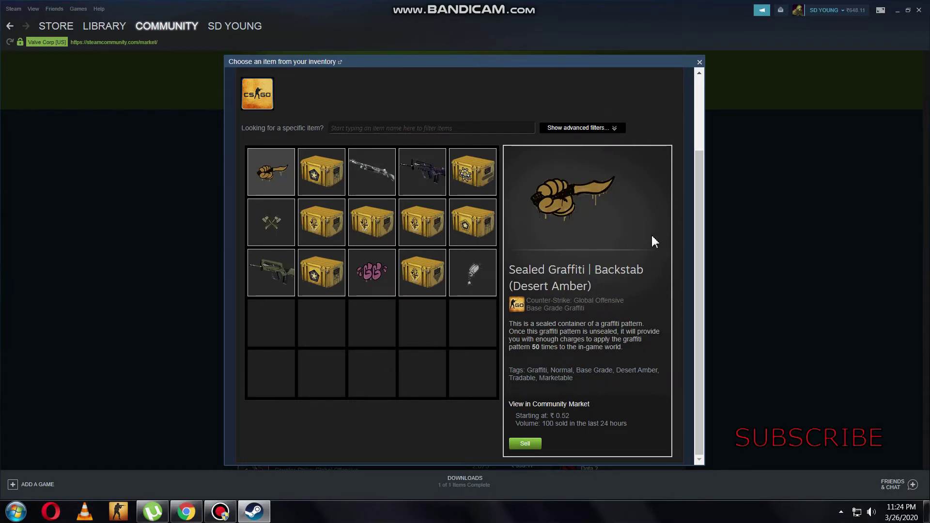
pyautogui.click(262, 167)
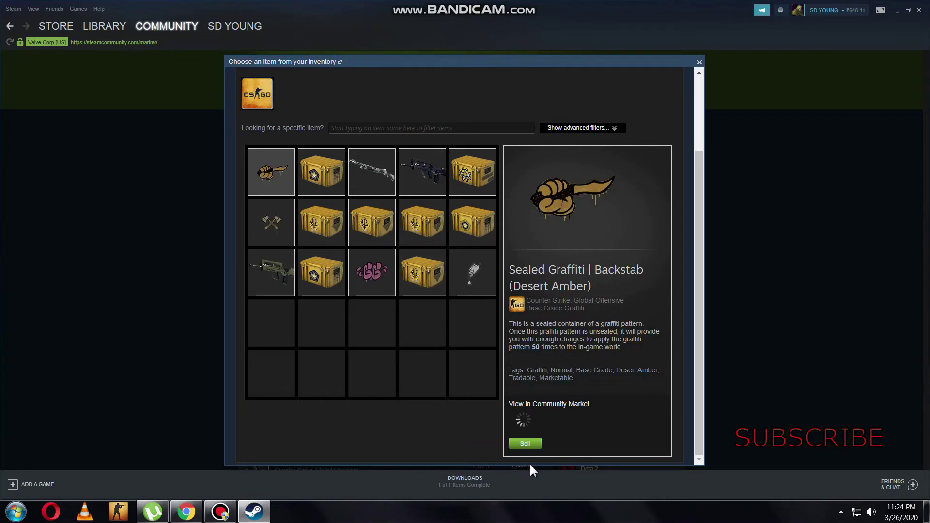
# Price the Backstab graffiti at ₹0.55 received (₹0.62 buyer pays) and accept the Subscriber Agreement
pyautogui.click(525, 443)
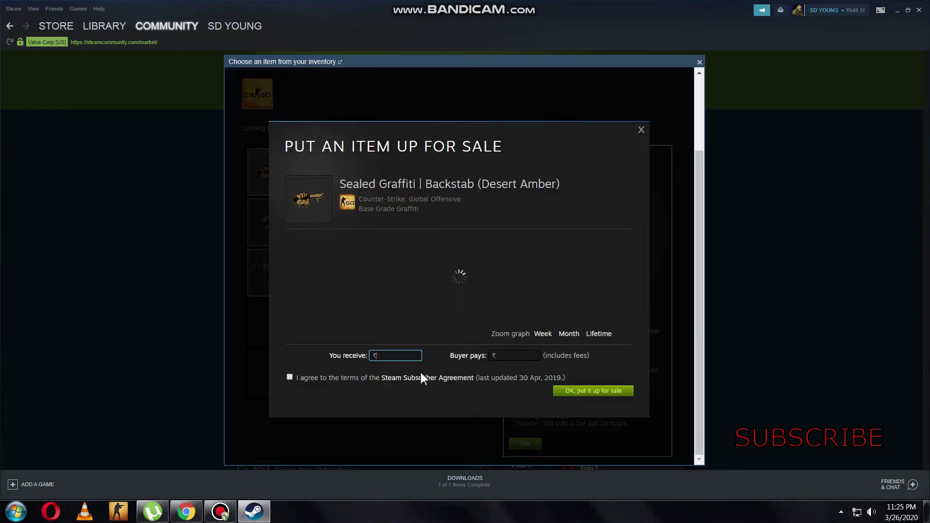
pyautogui.write('0')
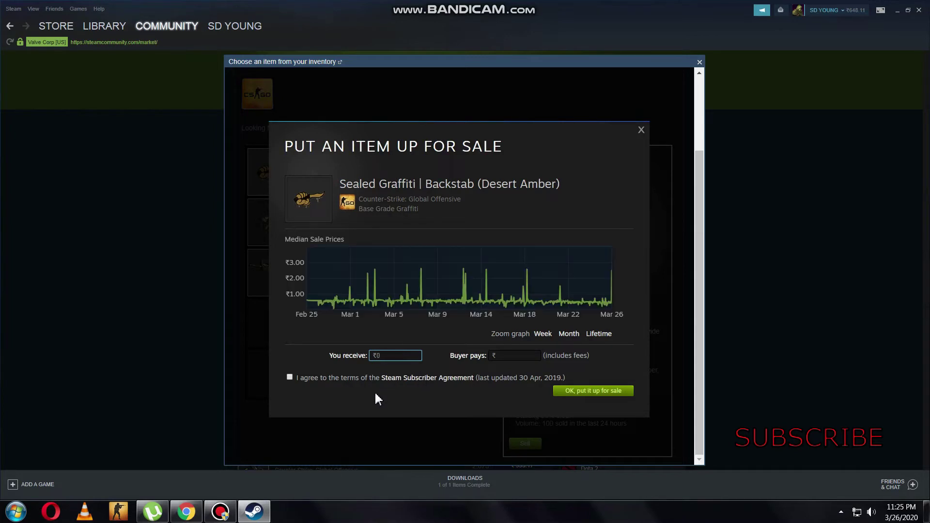
pyautogui.write('.05')
pyautogui.press('BackSpace')
pyautogui.press('BackSpace')
pyautogui.write('55')
pyautogui.moveTo(351, 285)
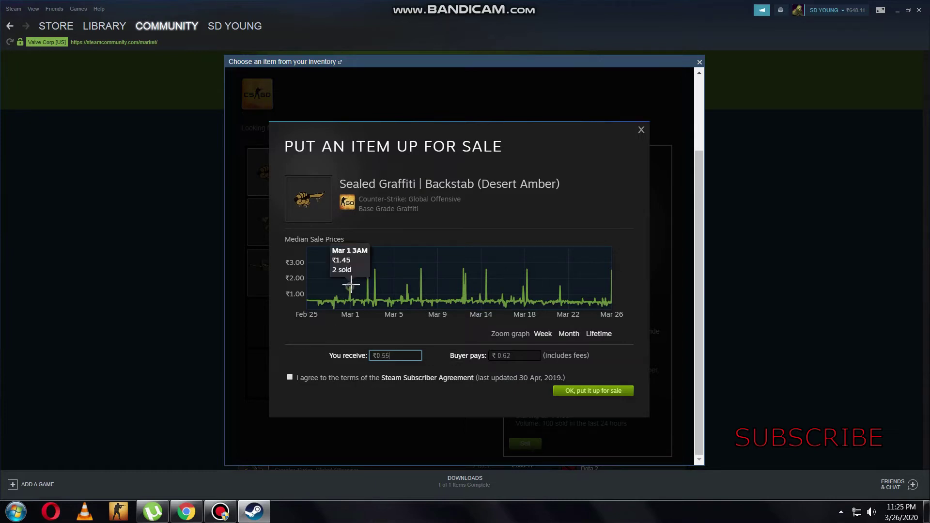
pyautogui.moveTo(374, 270)
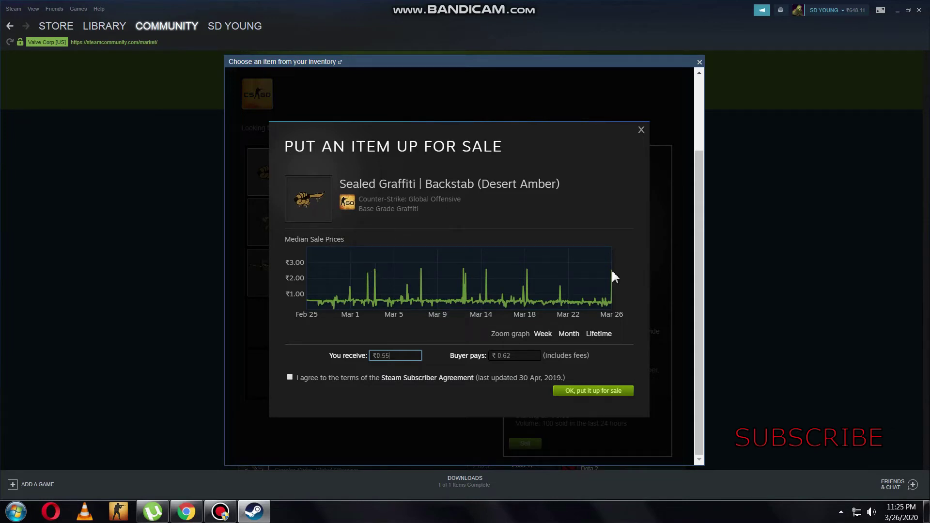
pyautogui.moveTo(610, 271)
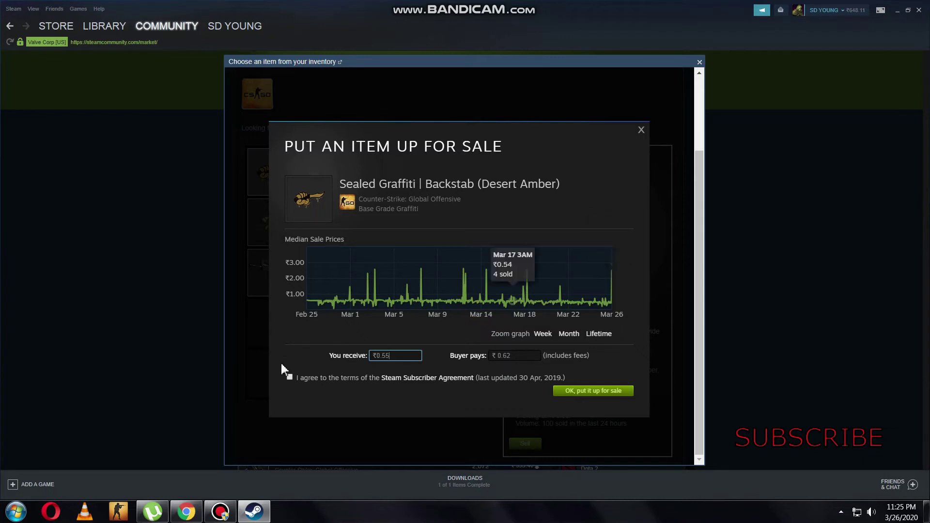
pyautogui.click(289, 378)
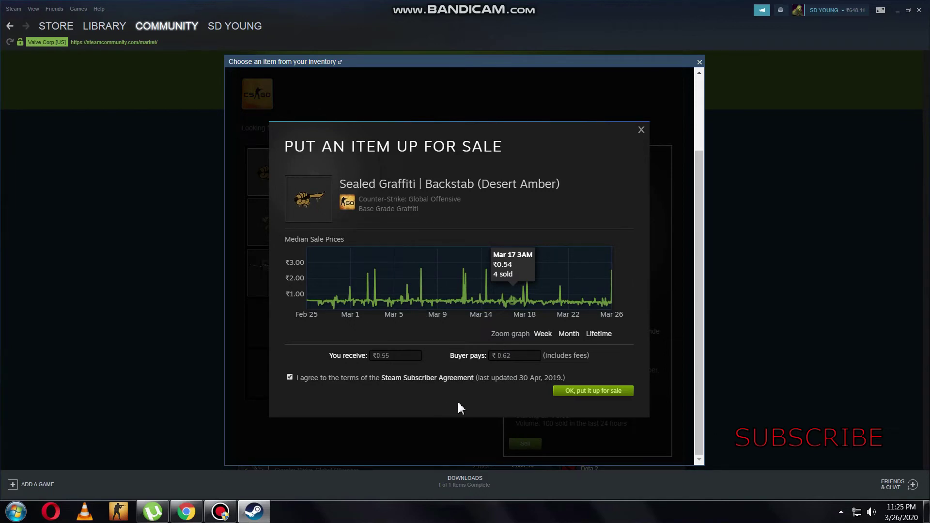
# Submit and confirm the ₹0.62 sell price to list the Backstab graffiti
pyautogui.click(597, 391)
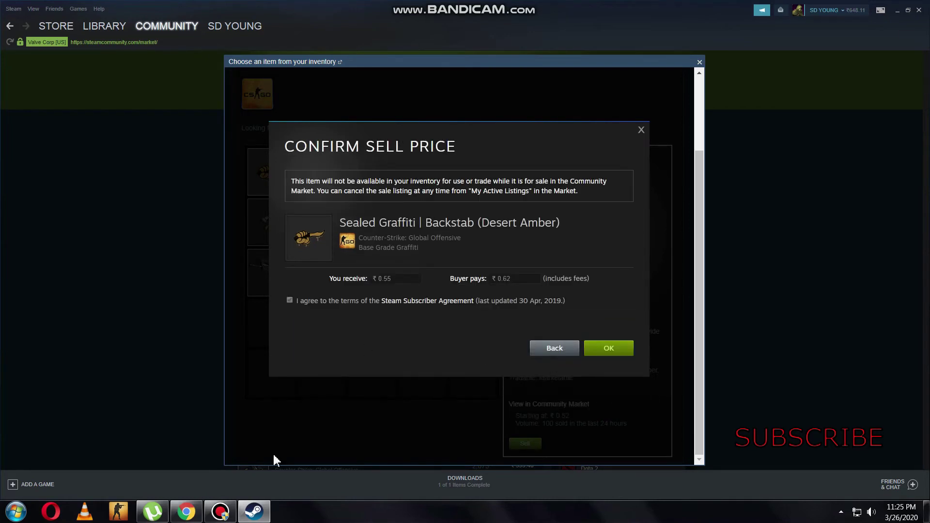
pyautogui.click(616, 353)
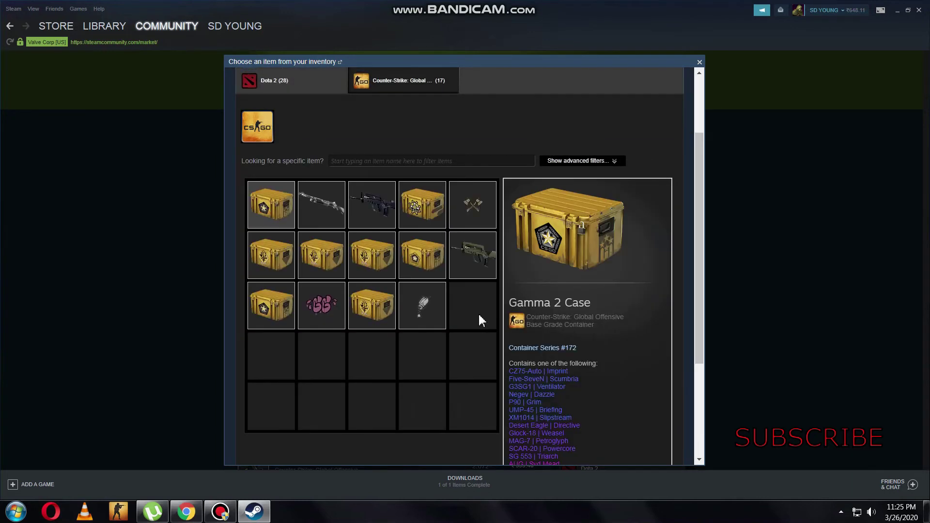
pyautogui.scroll(-3, 542, 312)
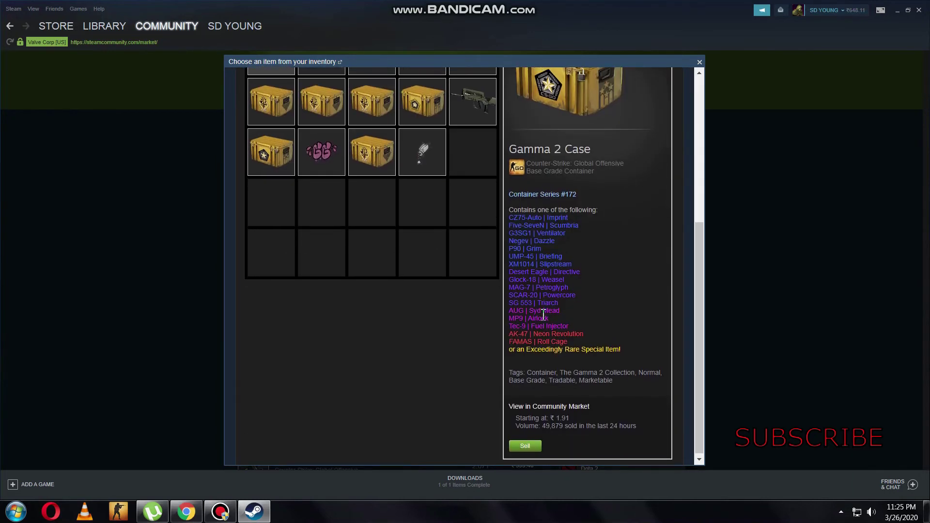
pyautogui.scroll(2, 635, 348)
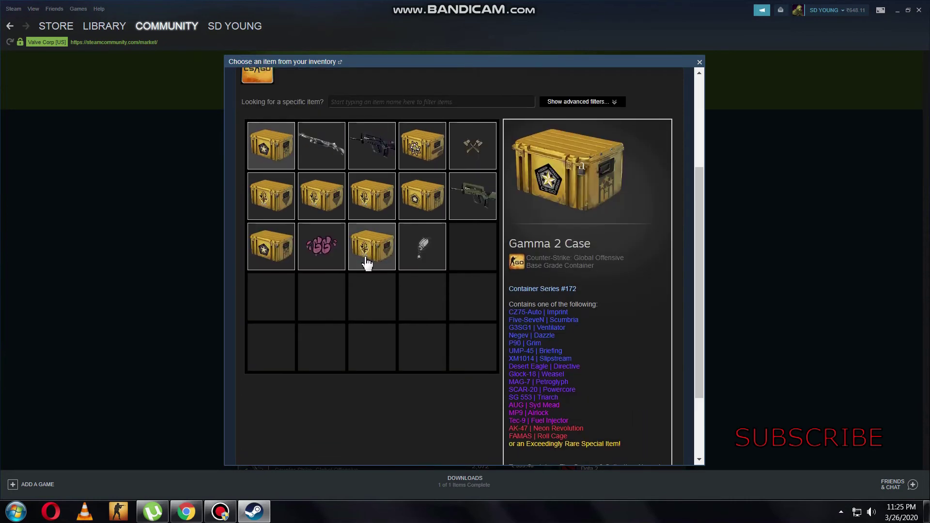
pyautogui.scroll(2, 404, 368)
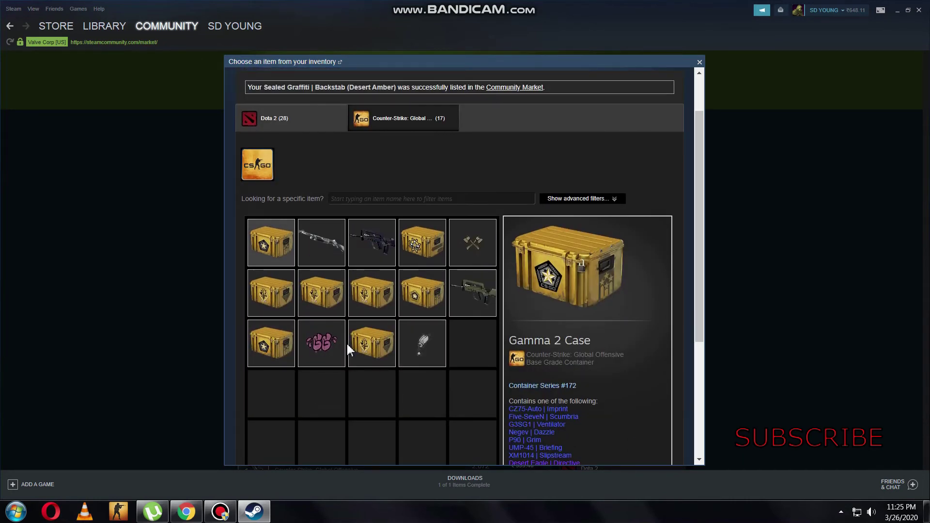
# Reload the Community Market and check the Backstab graffiti among three listings at ₹0.62
pyautogui.moveTo(79, 29)
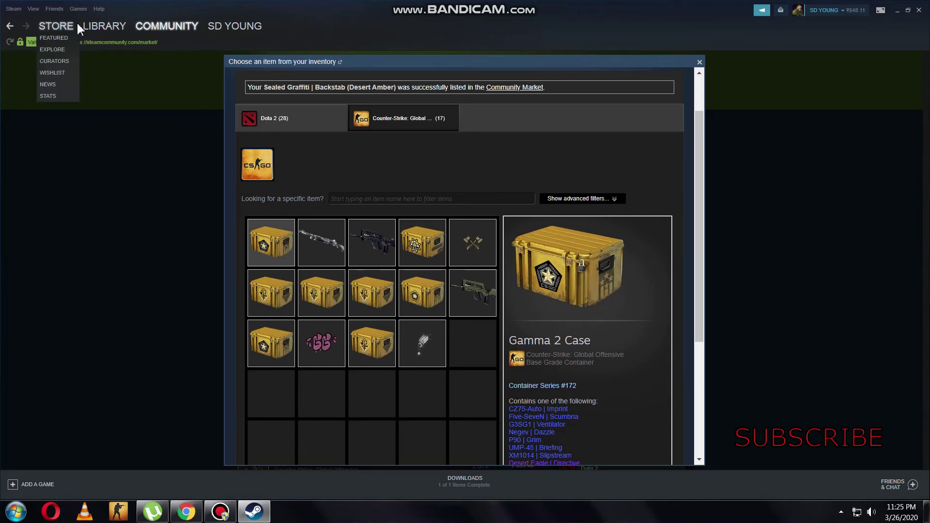
pyautogui.moveTo(142, 28)
pyautogui.click(146, 71)
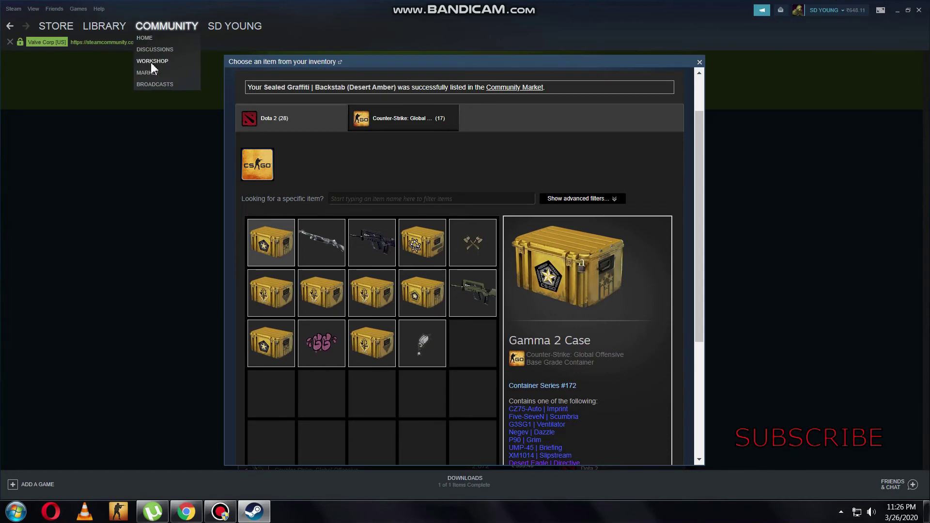
pyautogui.click(46, 27)
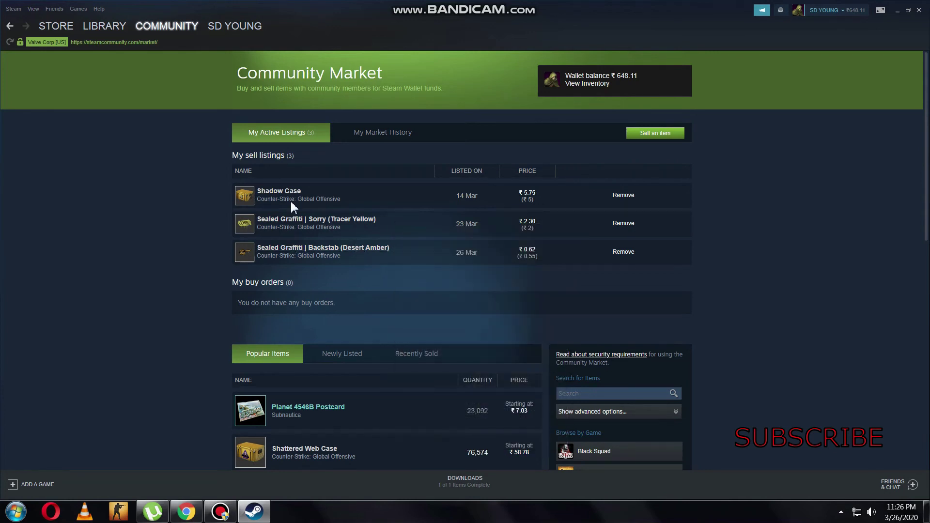
pyautogui.scroll(-1, 291, 261)
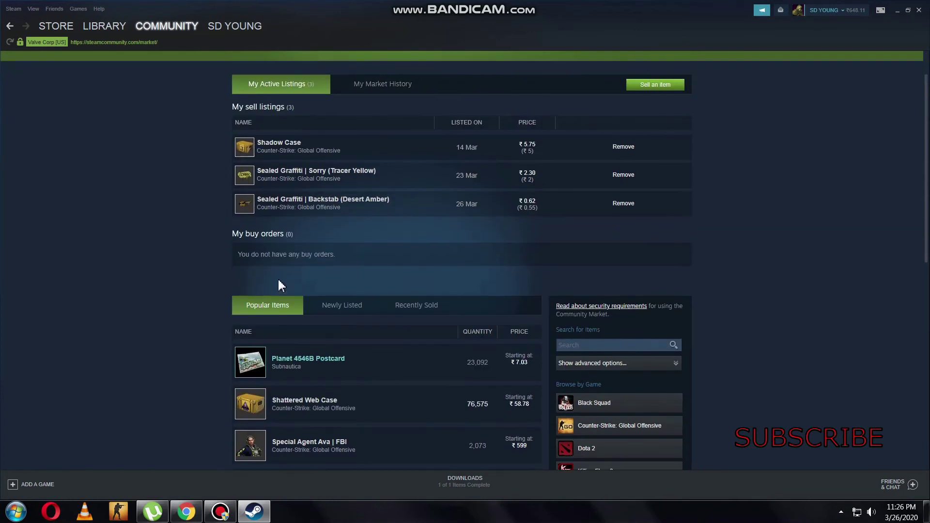
pyautogui.scroll(1, 278, 277)
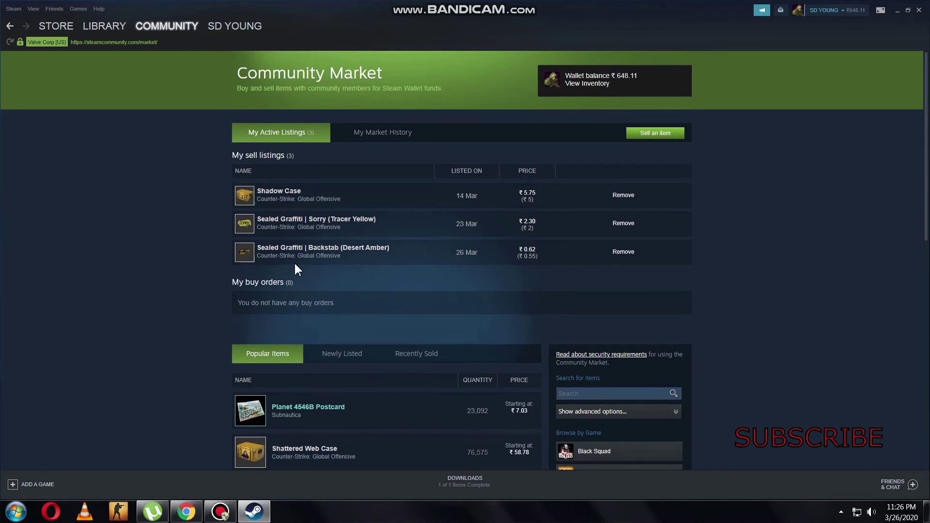